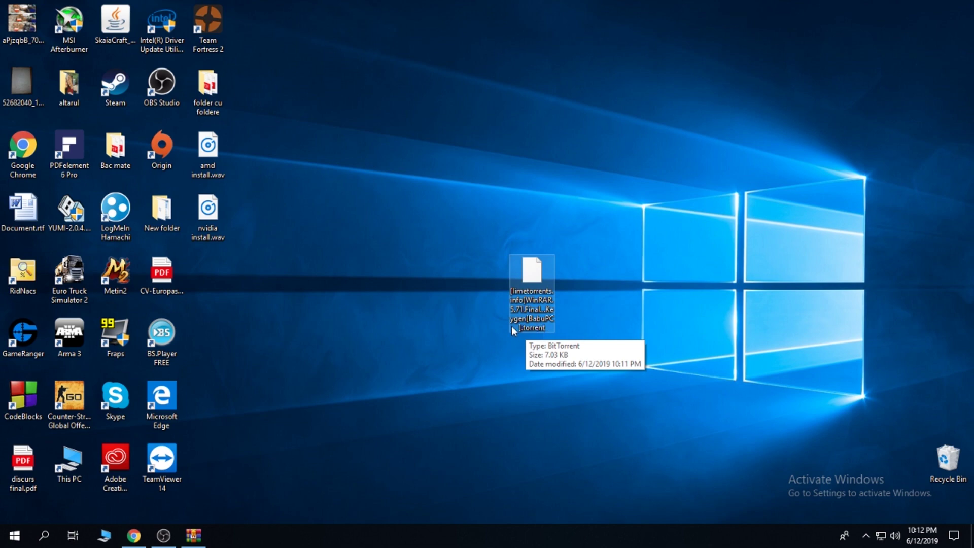
# Step: Restore the Chrome window from the taskbar and open a new blank tab
pyautogui.click(133, 539)
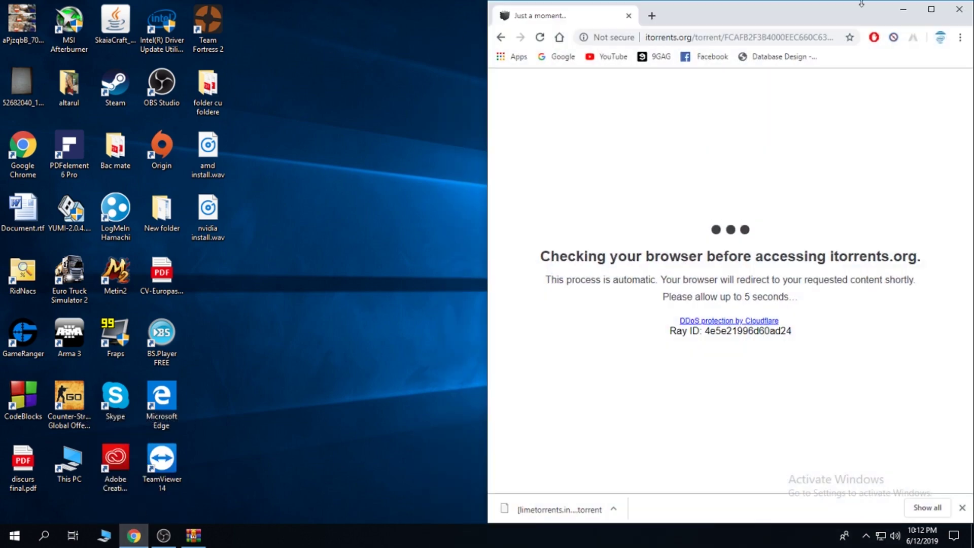
pyautogui.click(652, 16)
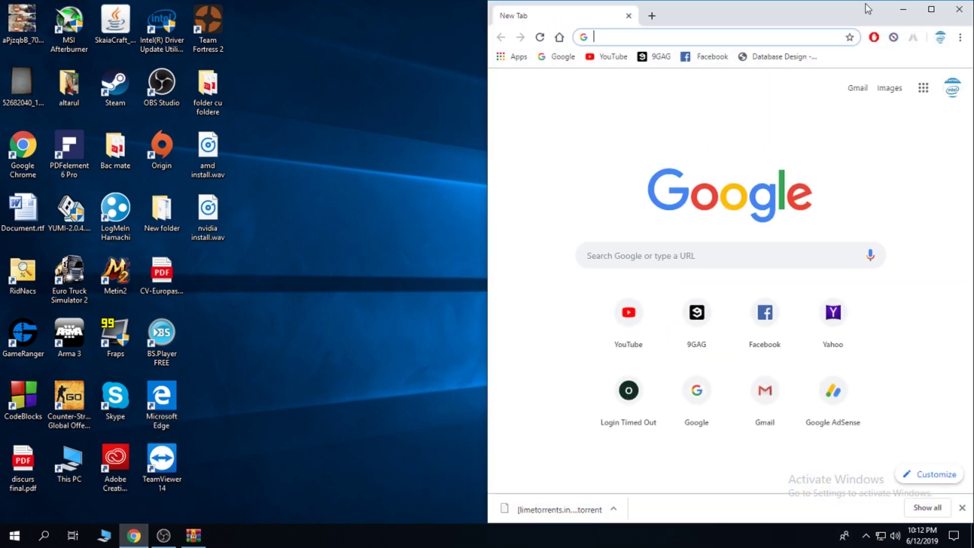
# Step: Maximize Chrome and search Google for 'utorrent'
pyautogui.click(931, 9)
pyautogui.write('u')
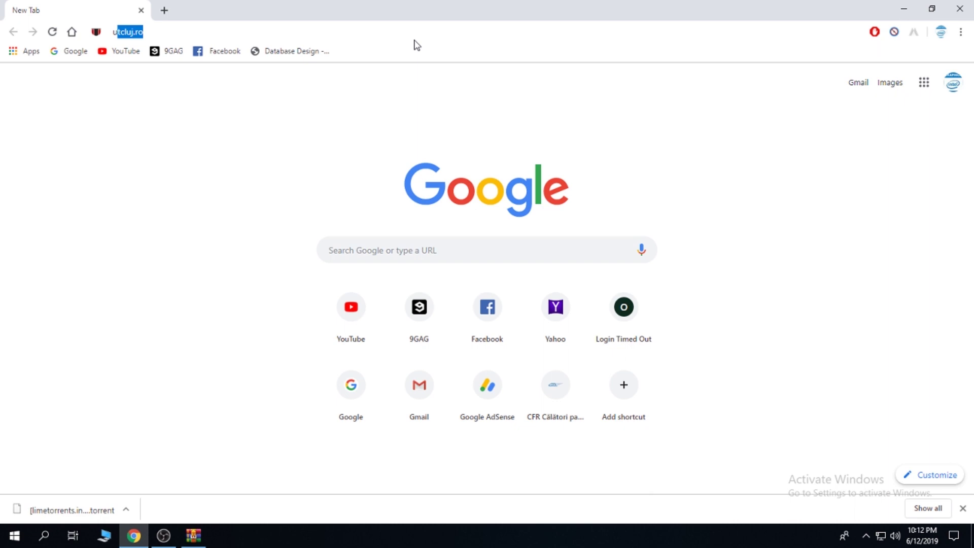
pyautogui.write('torre')
pyautogui.press('Return')
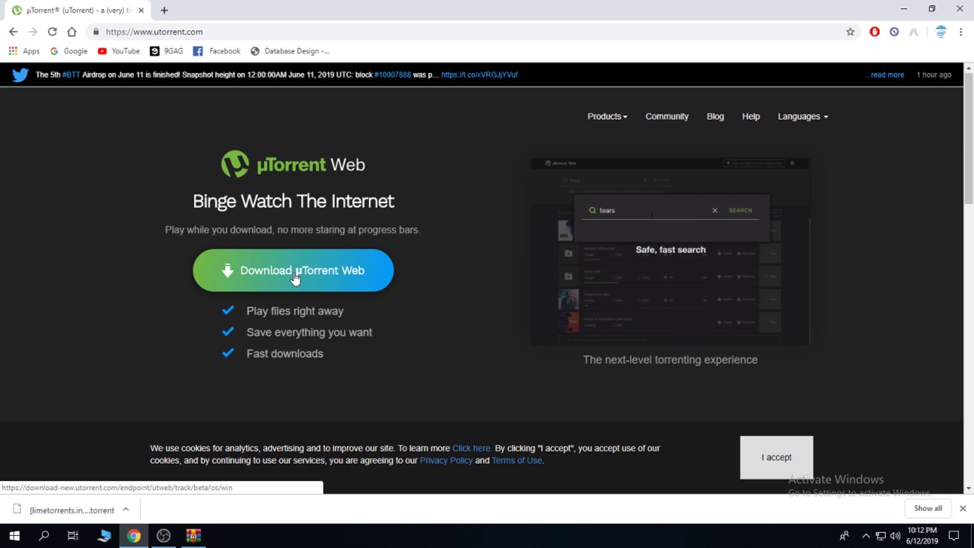
# Step: Download the free Basic µTorrent Classic installer, uTorrent.exe, from utorrent.com
pyautogui.scroll(-5, 295, 279)
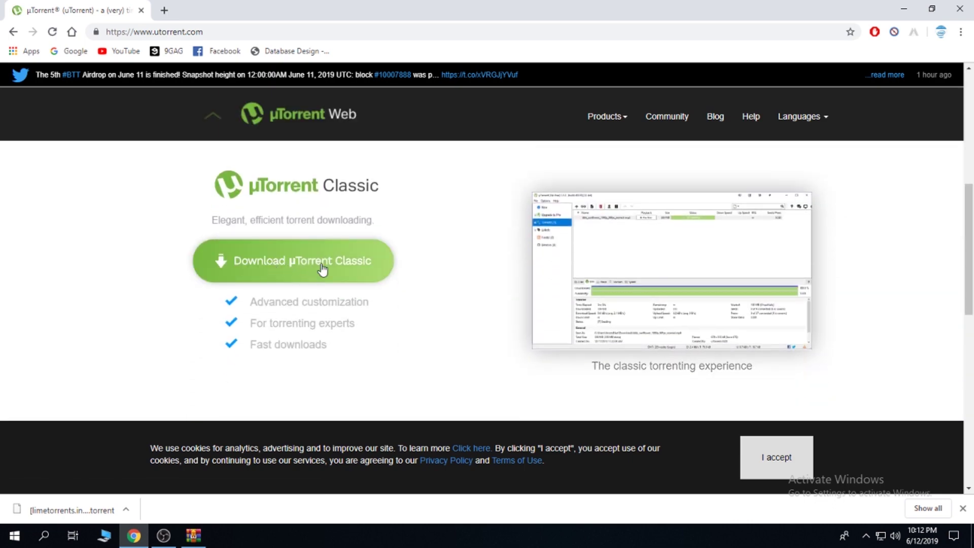
pyautogui.click(322, 273)
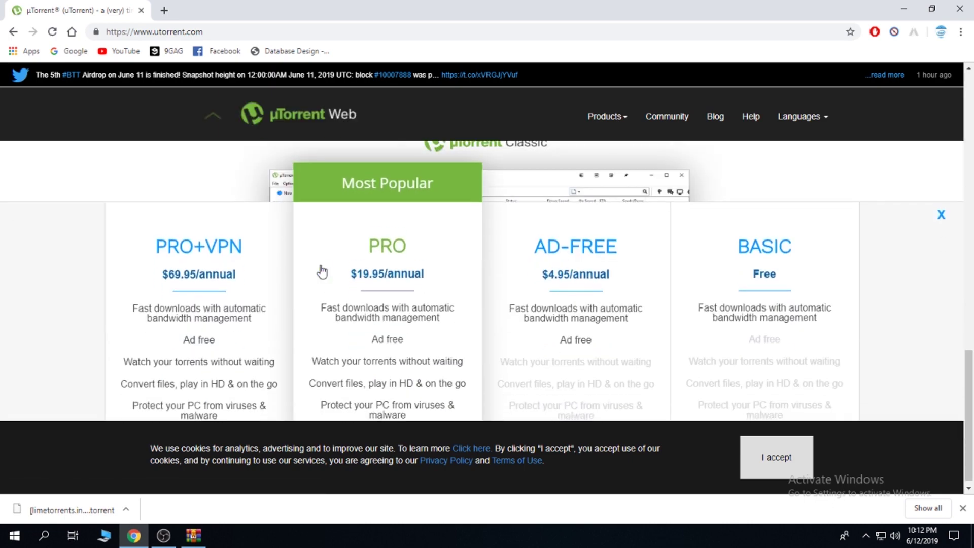
pyautogui.scroll(-1, 322, 273)
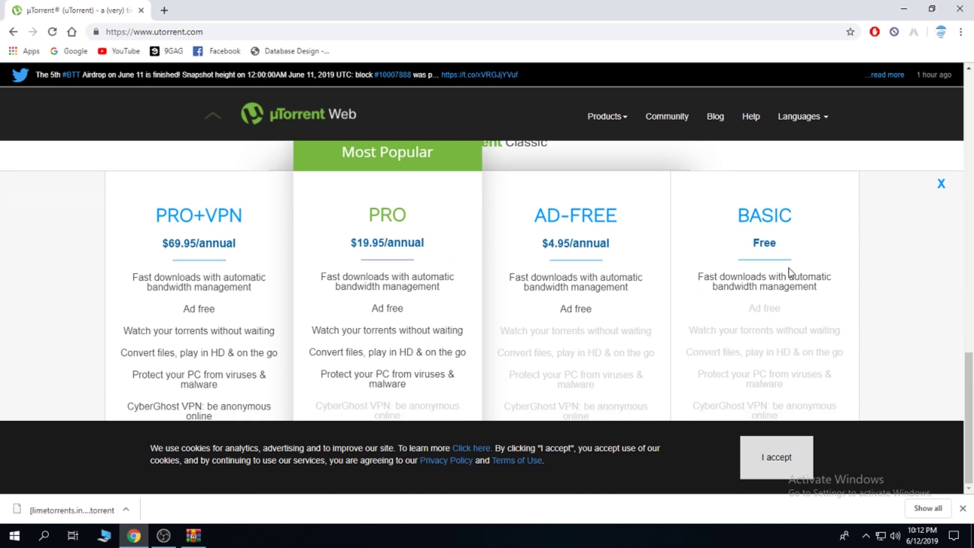
pyautogui.click(795, 446)
pyautogui.click(786, 454)
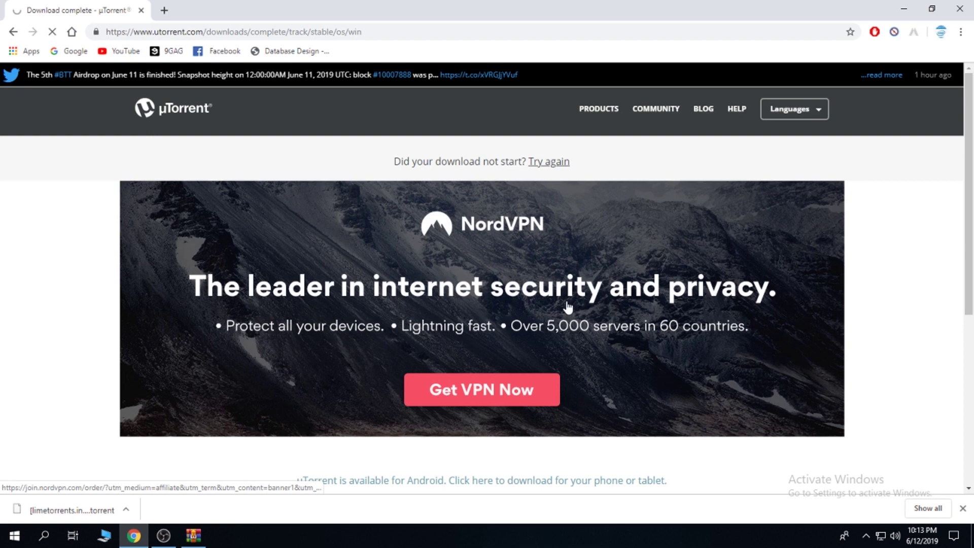
pyautogui.scroll(-3, 546, 298)
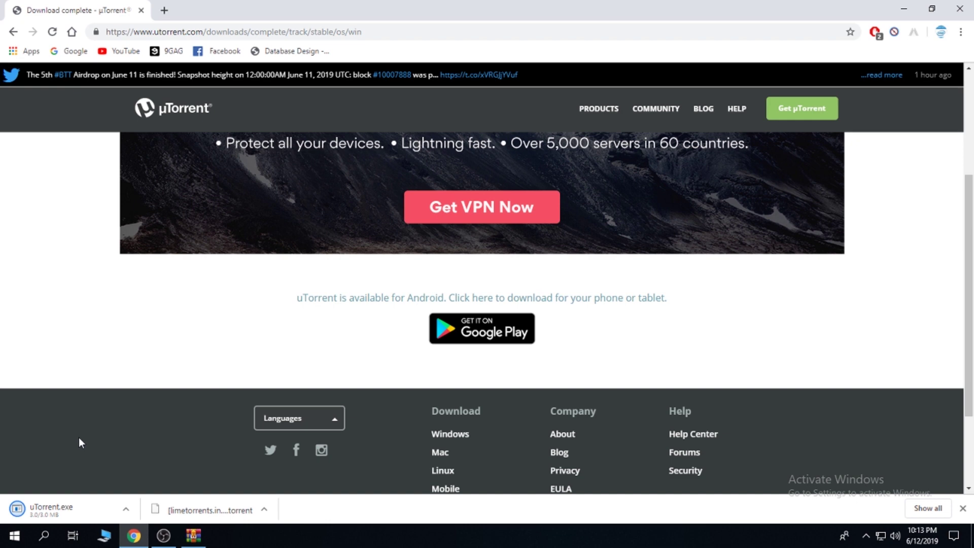
# Step: Run the downloaded uTorrent.exe and minimize Chrome while the installer opens
pyautogui.click(96, 505)
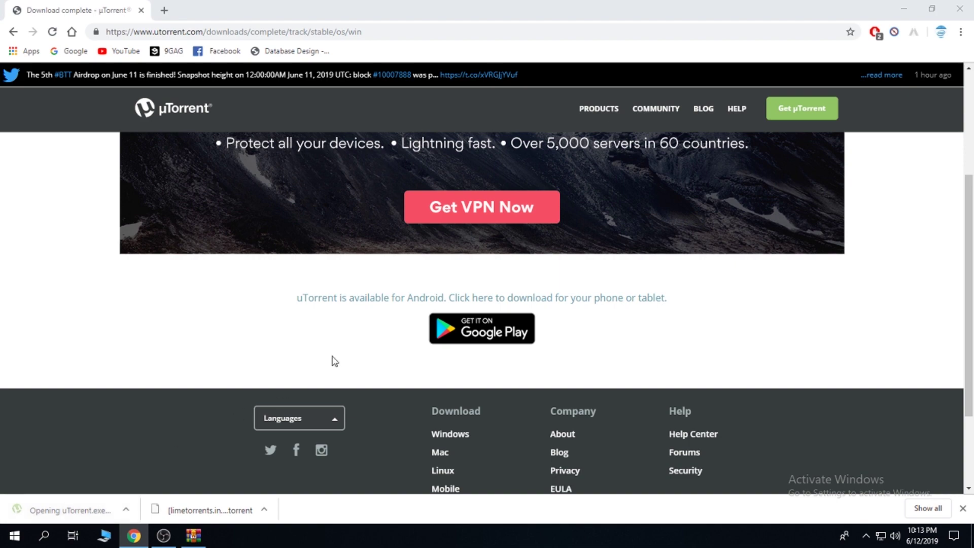
pyautogui.scroll(4, 331, 359)
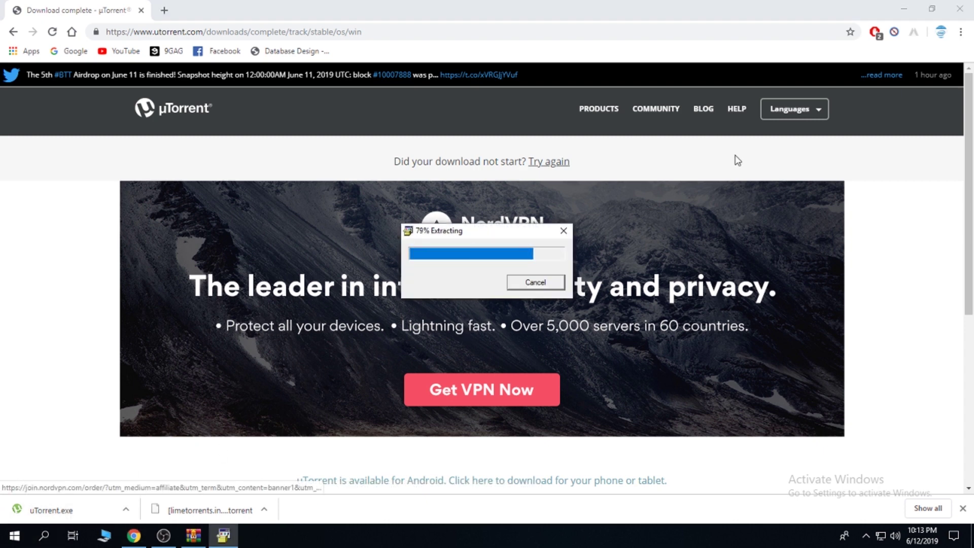
pyautogui.click(906, 10)
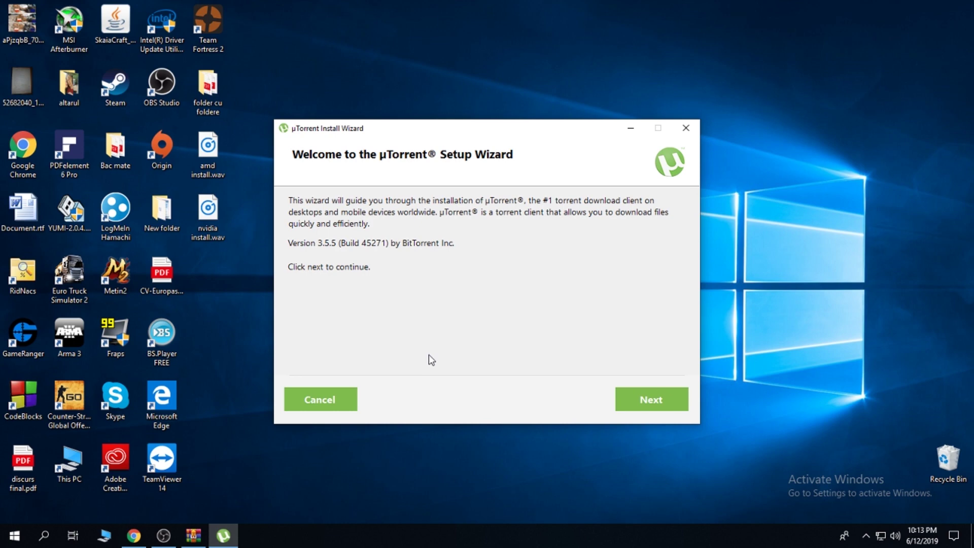
# Step: Get past the welcome and scam-warning pages, accept the license, and decline the Opera offer
pyautogui.click(628, 406)
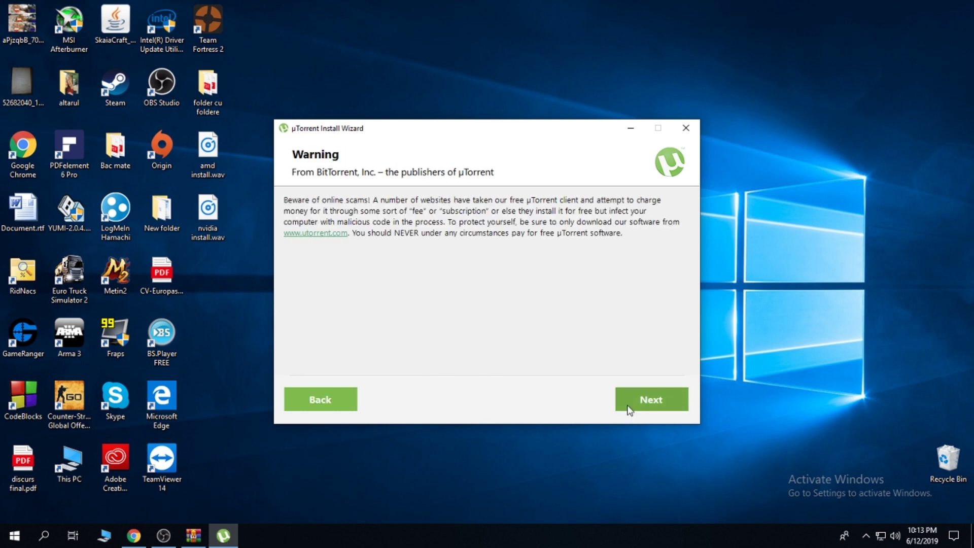
pyautogui.click(629, 409)
pyautogui.click(630, 400)
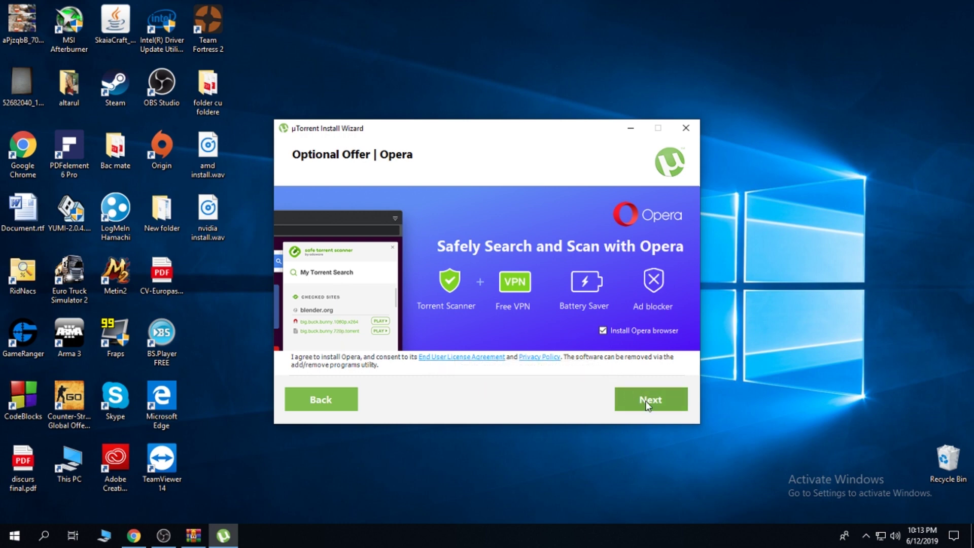
pyautogui.click(605, 331)
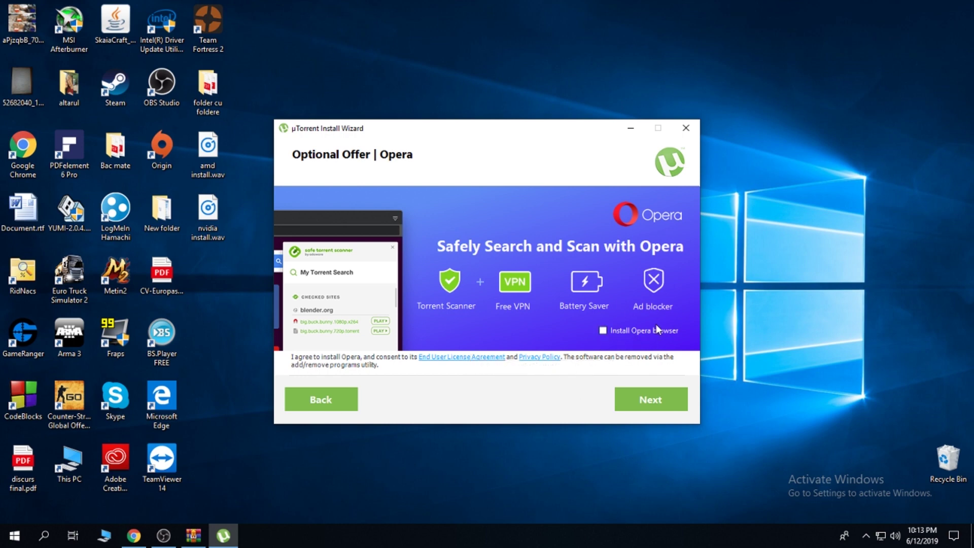
pyautogui.click(652, 399)
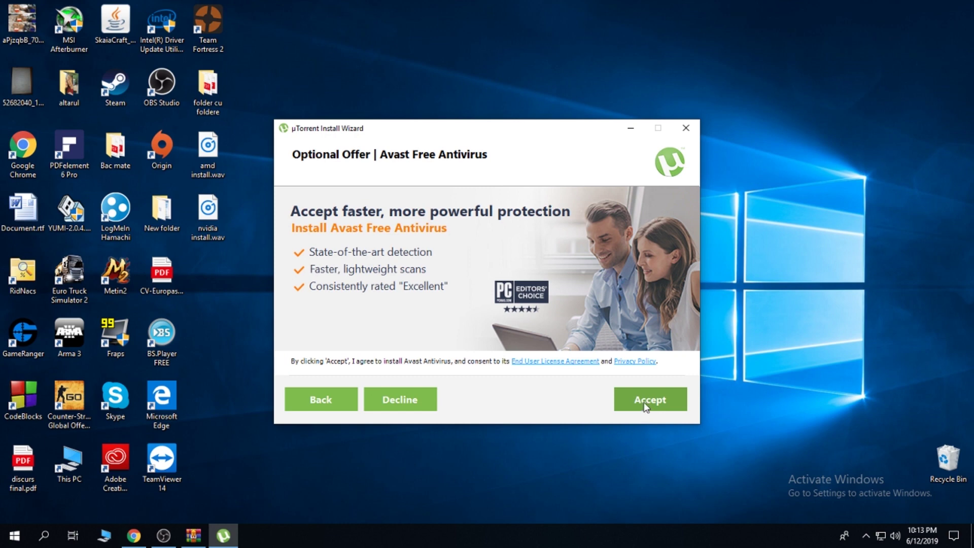
# Step: Accept the Avast offer, install with default options, and finish the wizard
pyautogui.click(645, 406)
pyautogui.click(634, 399)
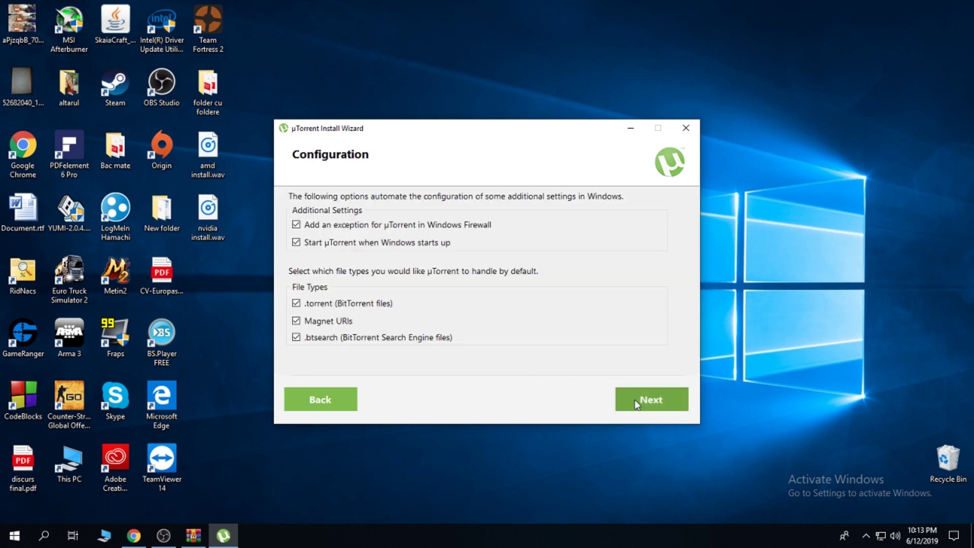
pyautogui.click(641, 403)
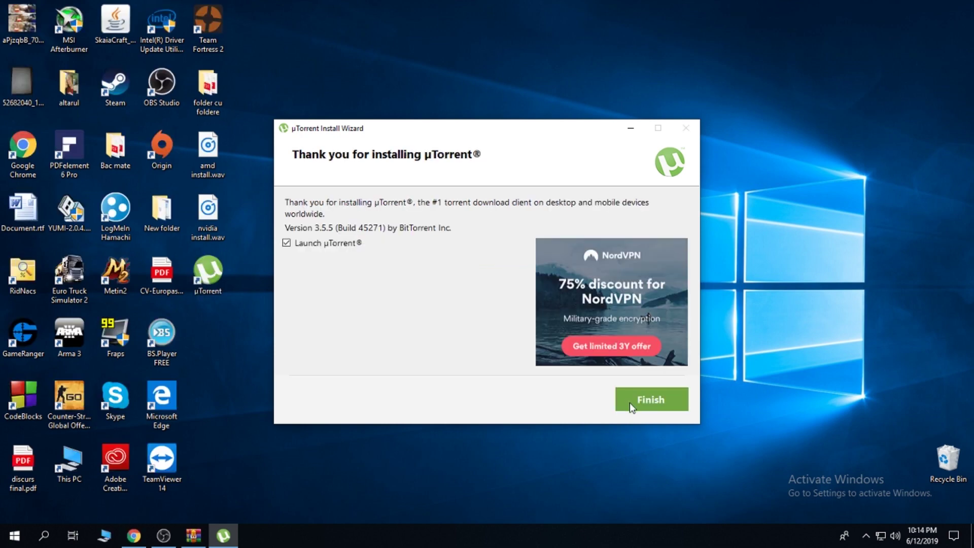
pyautogui.click(638, 409)
# Step: Open the WinRAR 5.71 Final + Keygen[BabuPC] .torrent and add it, saving to Downloads
pyautogui.doubleClick(530, 272)
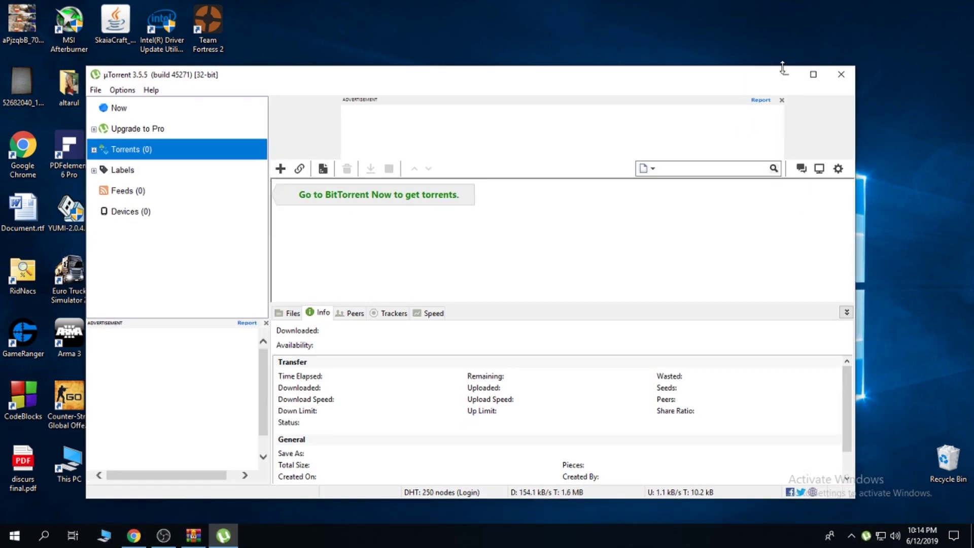
pyautogui.click(786, 74)
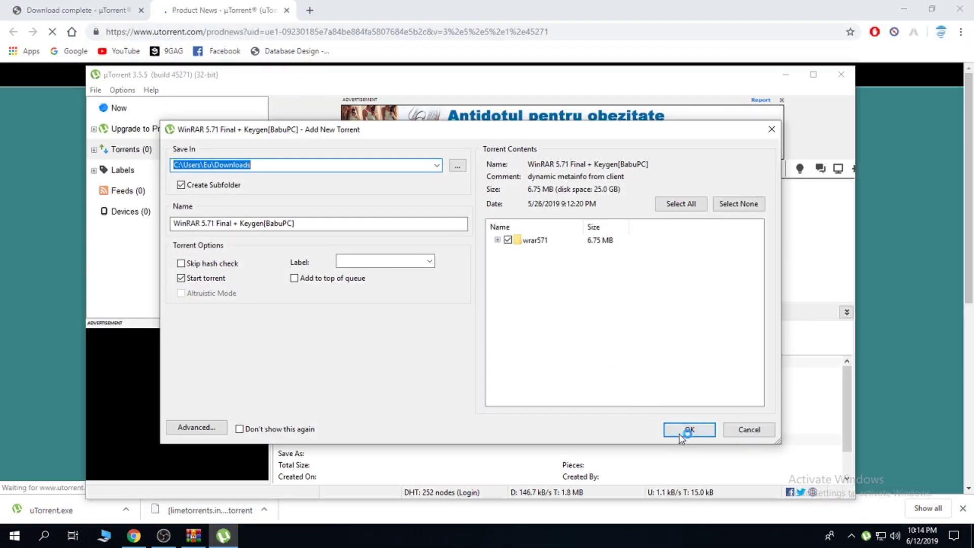
pyautogui.click(688, 429)
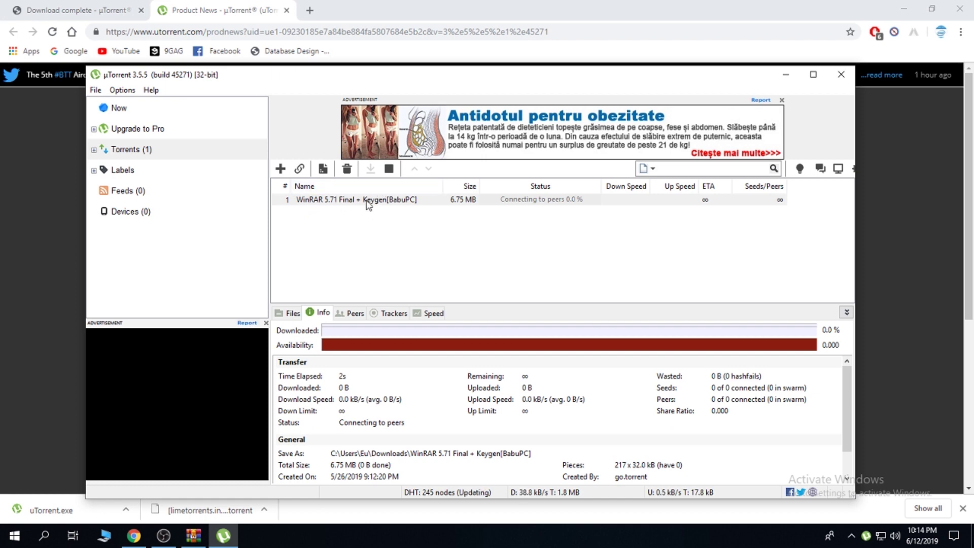
# Step: Remove the WinRAR torrent from uTorrent and search Google for 'bittorrent' in a new tab
pyautogui.press('Delete')
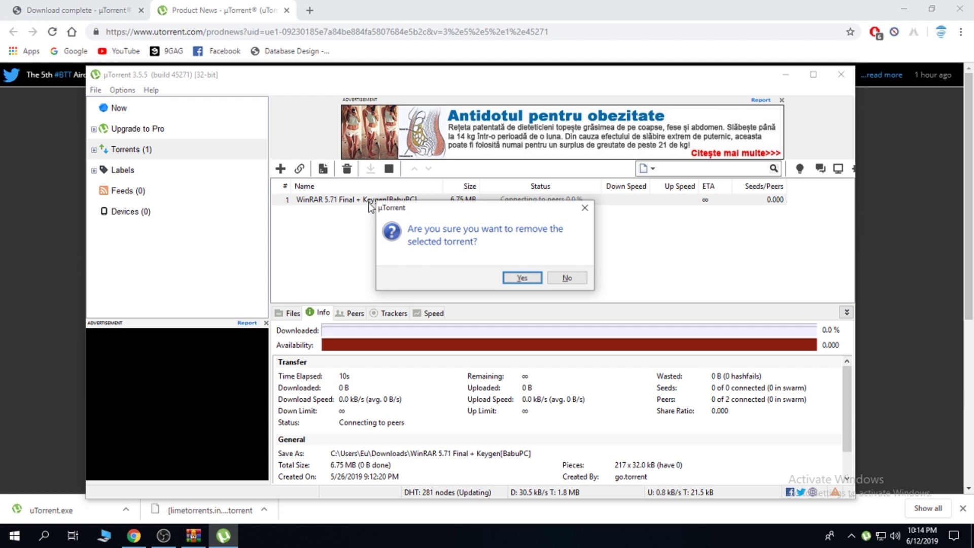
pyautogui.click(522, 277)
pyautogui.click(317, 11)
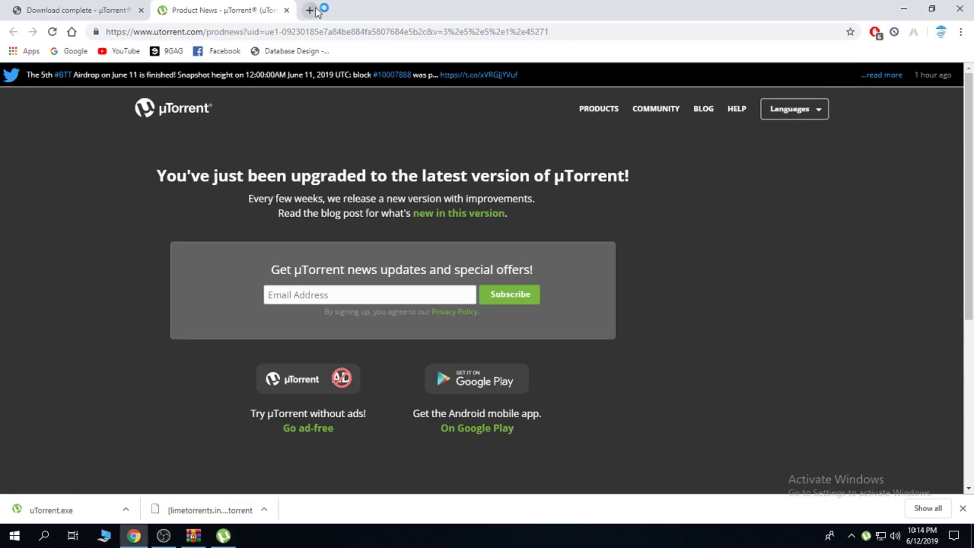
pyautogui.write('bi')
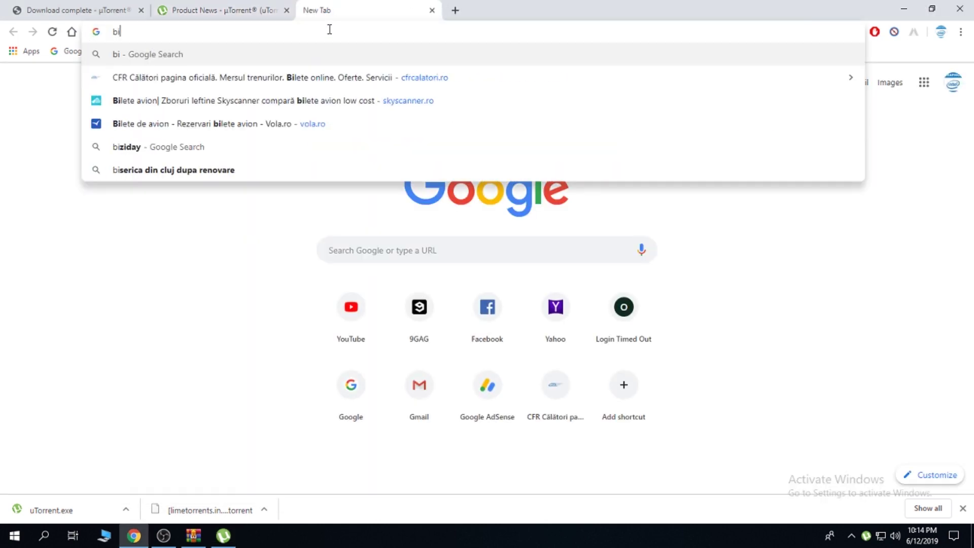
pyautogui.write('ttorren')
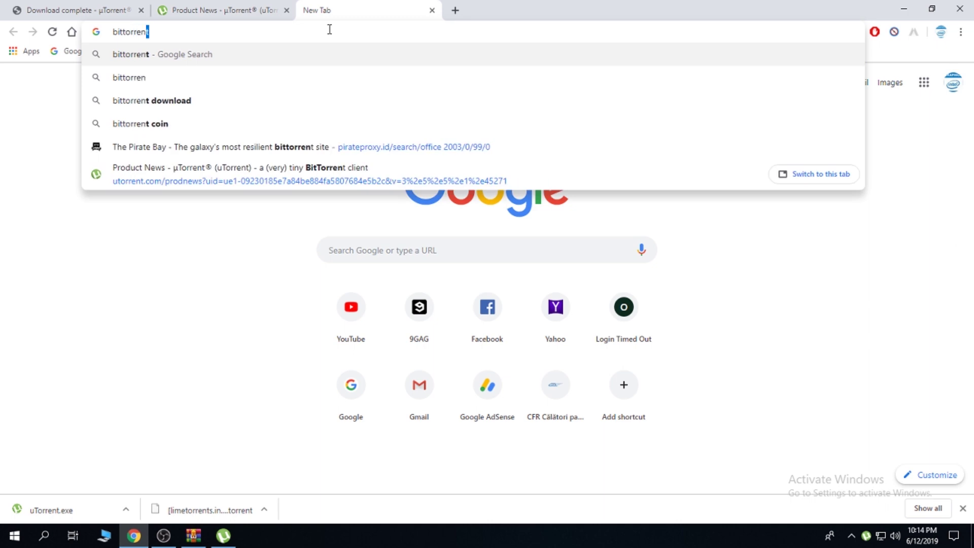
pyautogui.press('BackSpace')
pyautogui.write('t')
pyautogui.press('F12')
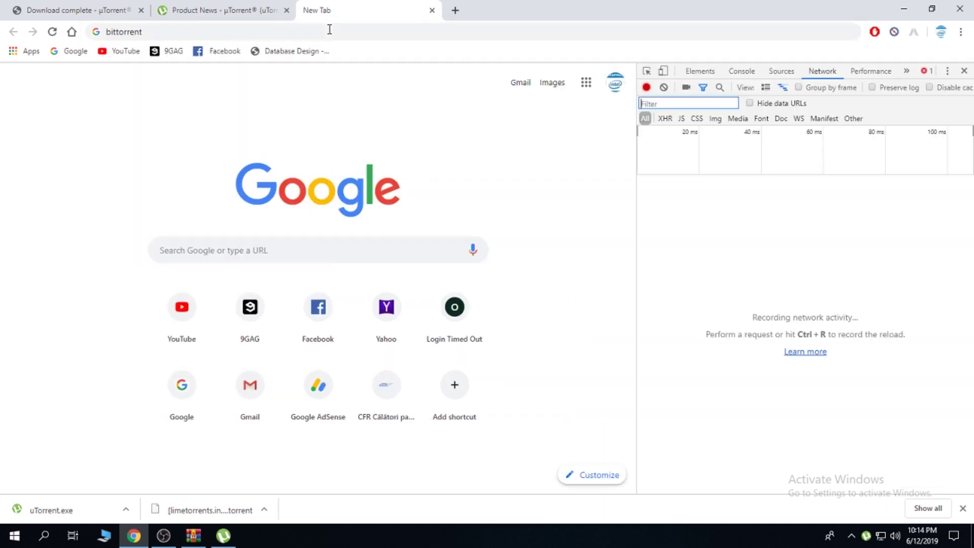
pyautogui.click(329, 30)
pyautogui.press('Return')
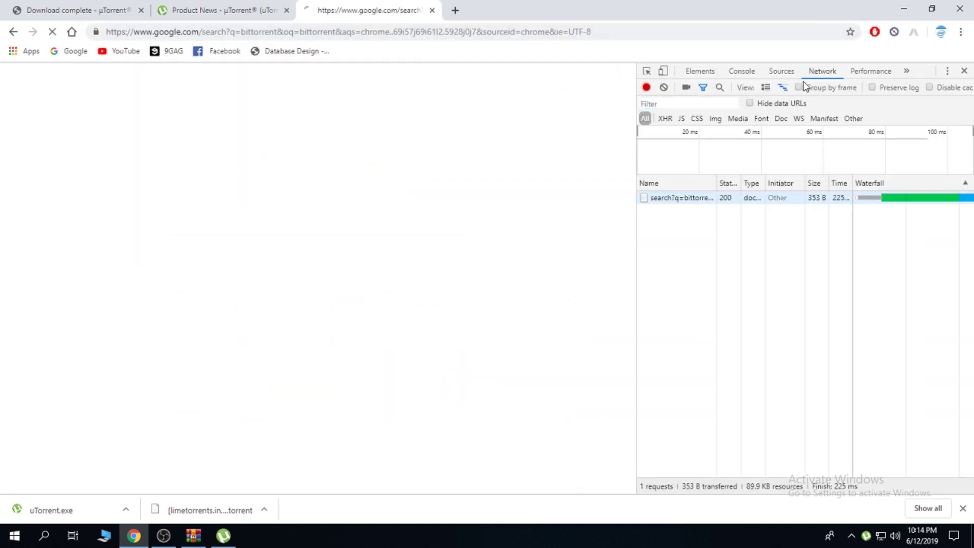
pyautogui.press('F12')
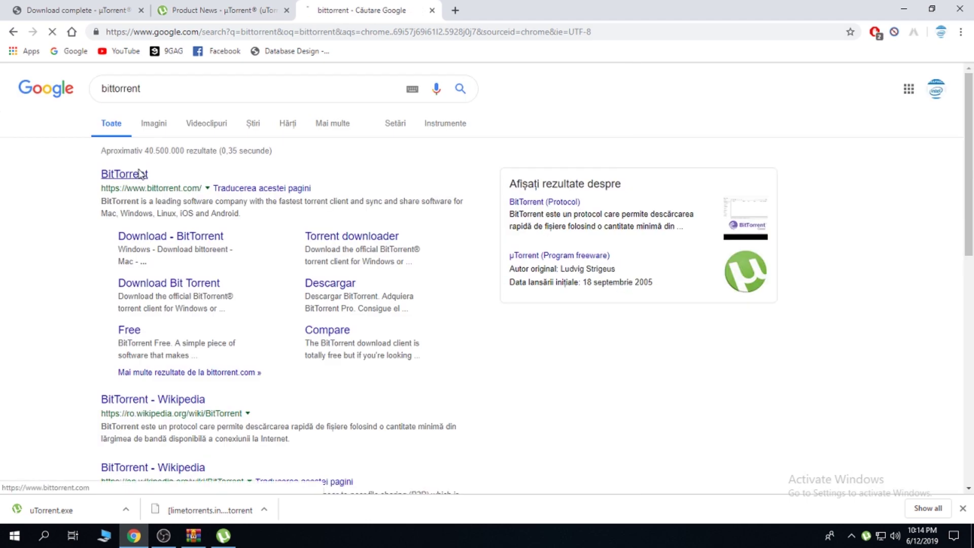
# Step: Download the free Basic BitTorrent client from bittorrent.com
pyautogui.click(140, 173)
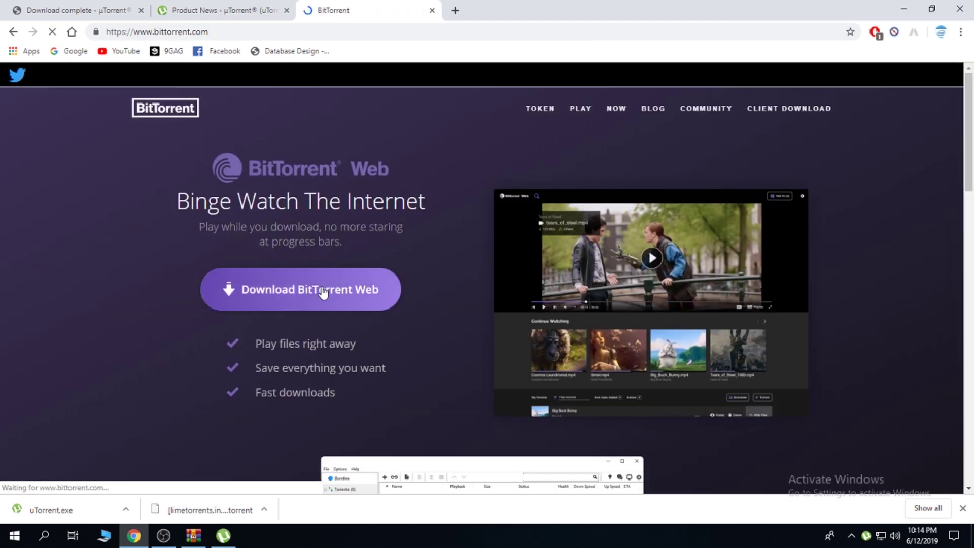
pyautogui.click(320, 289)
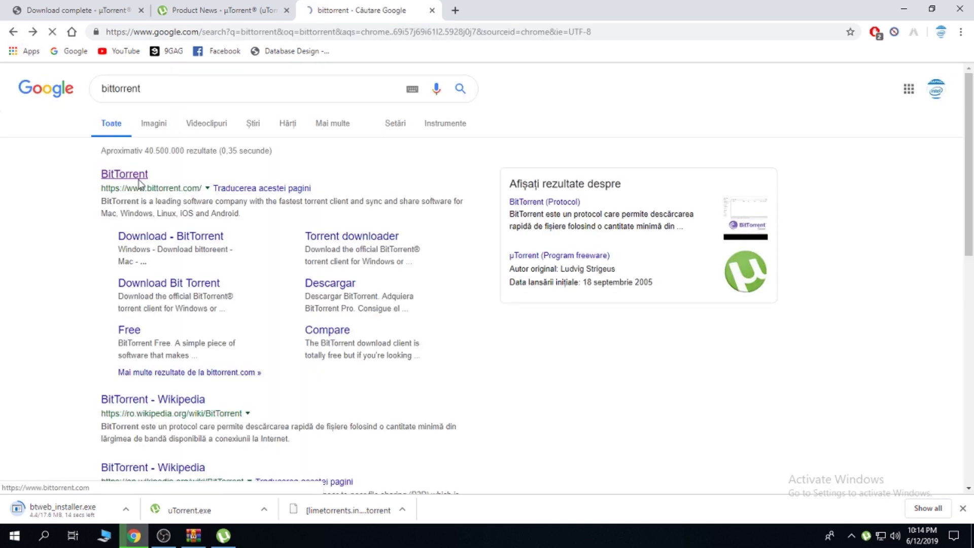
pyautogui.click(125, 174)
pyautogui.scroll(-10, 433, 308)
pyautogui.scroll(-3, 431, 309)
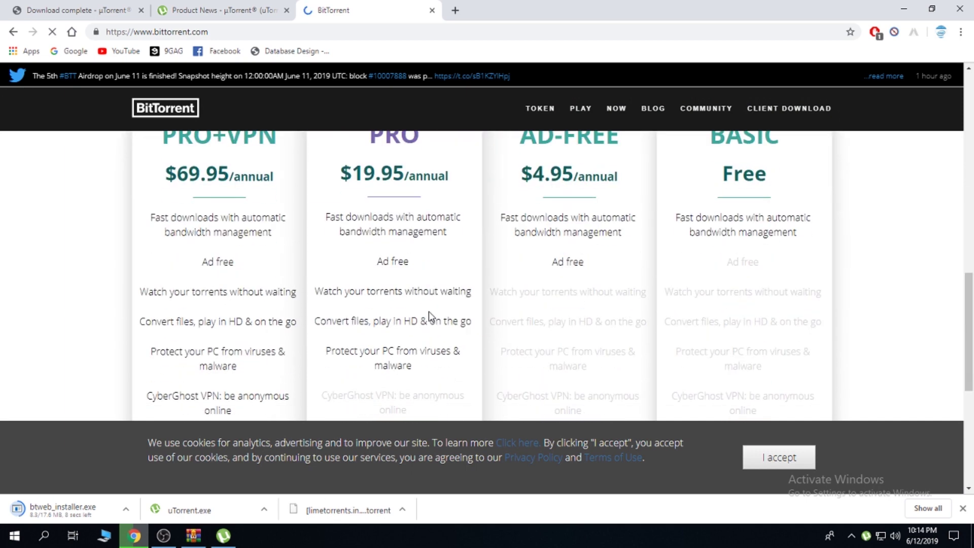
pyautogui.scroll(-3, 428, 314)
pyautogui.scroll(4, 742, 223)
pyautogui.scroll(-3, 768, 281)
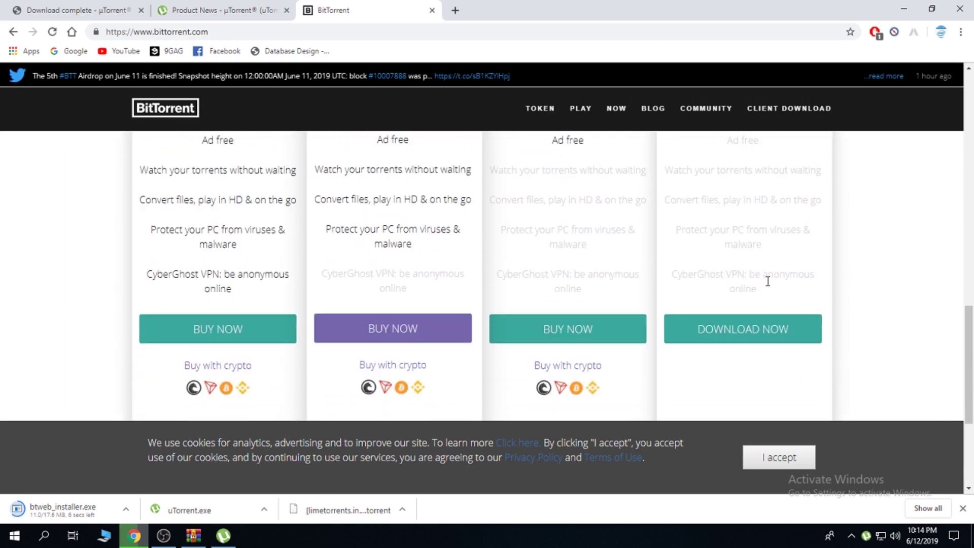
pyautogui.click(759, 339)
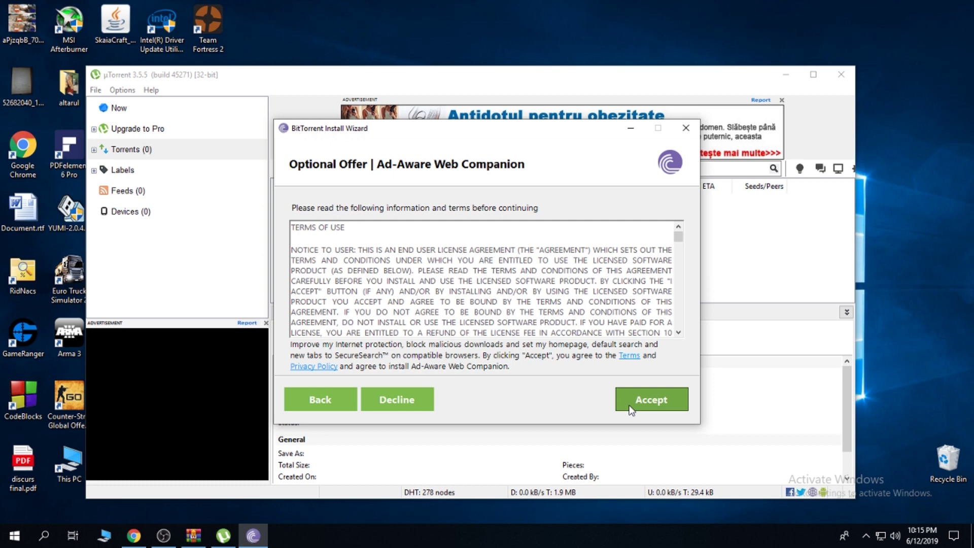
# Step: Accept the Ad-Aware Web Companion offer to begin installing BitTorrent
pyautogui.click(630, 406)
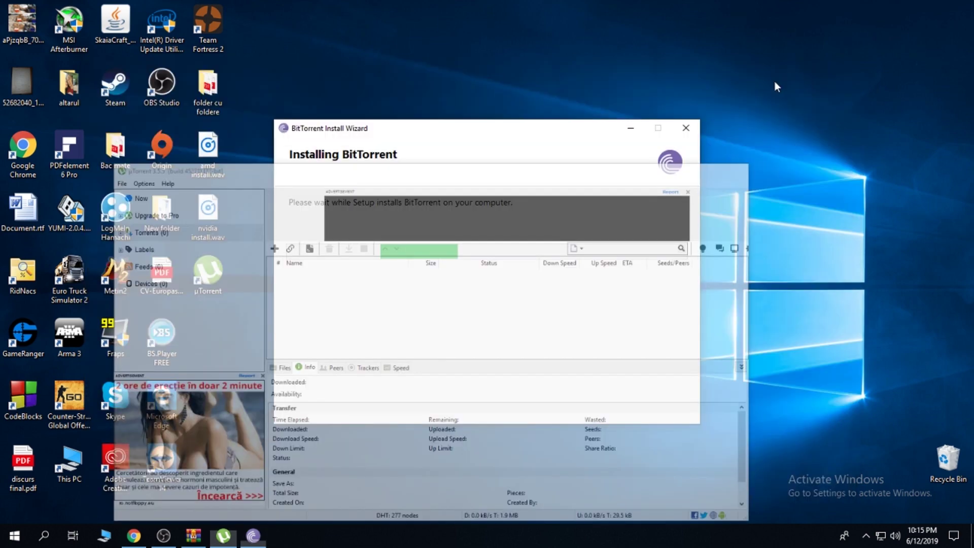